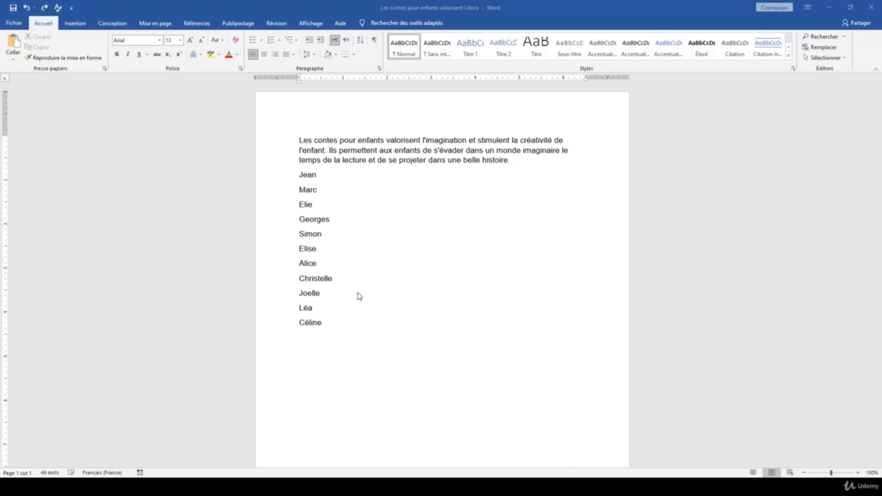
Turn the list of first names into a bulleted list and set its bullet position to 0".
drag(327, 323, 299, 174)
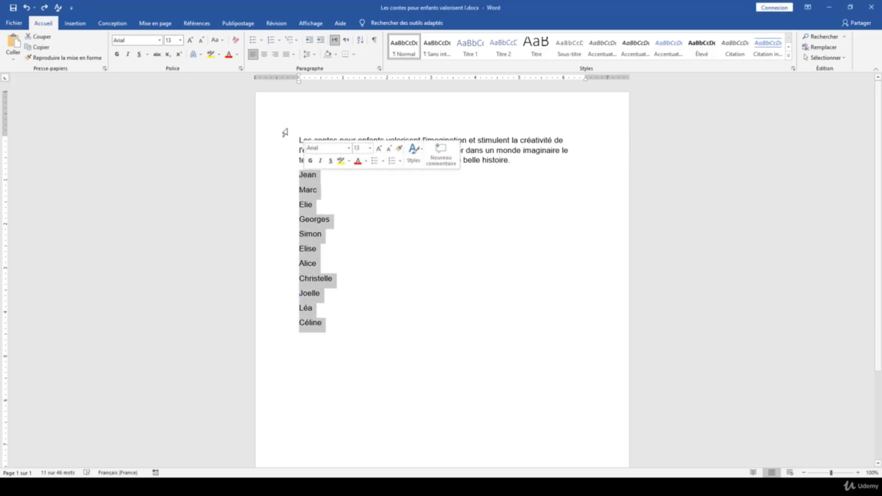
click(253, 41)
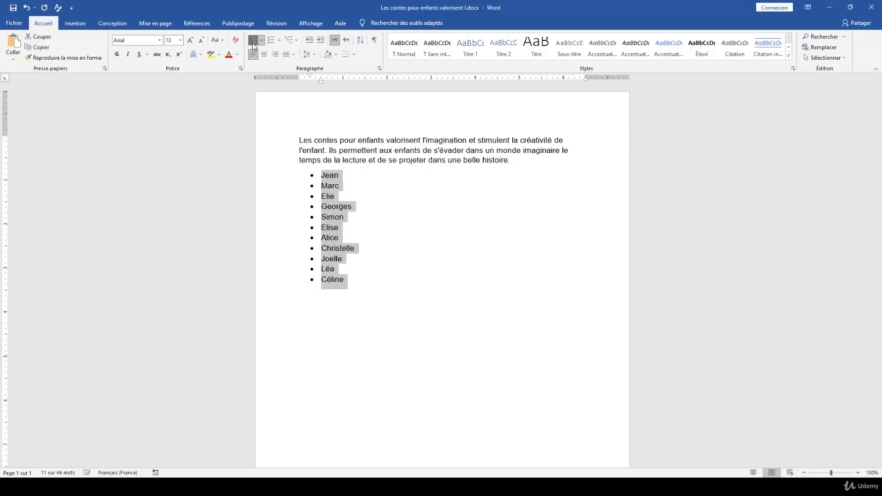
click(319, 184)
click(313, 177)
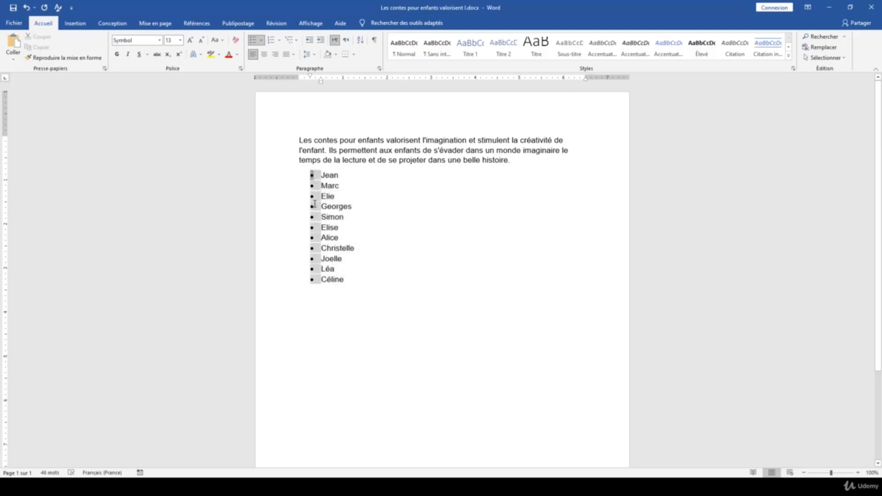
right_click(312, 176)
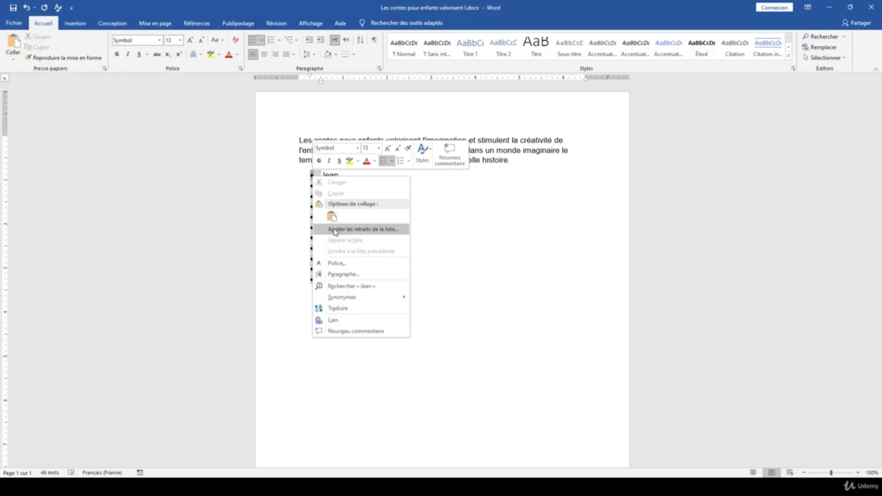
click(354, 230)
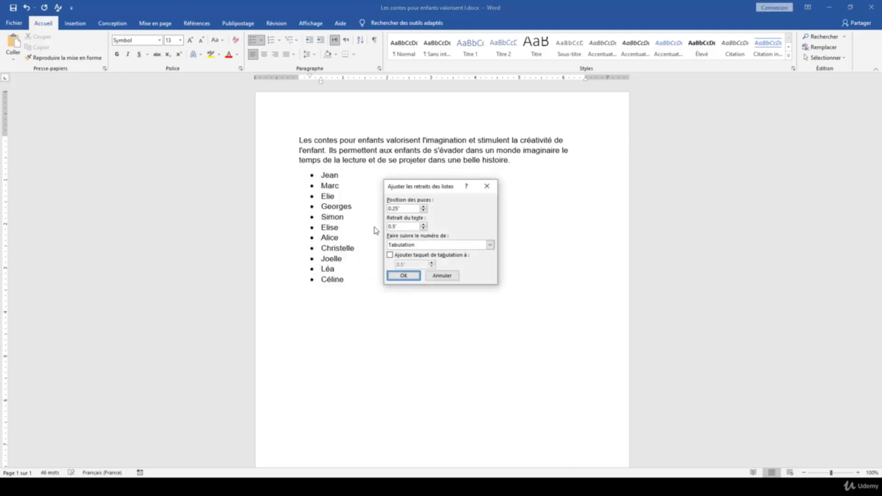
click(422, 210)
click(423, 210)
click(405, 274)
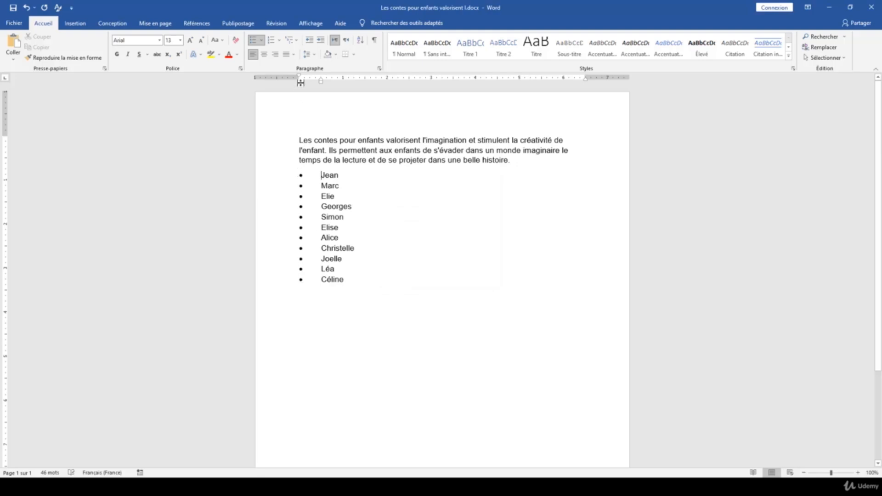
Adjust the bulleted list's indents so the text indent is 0.2".
click(302, 175)
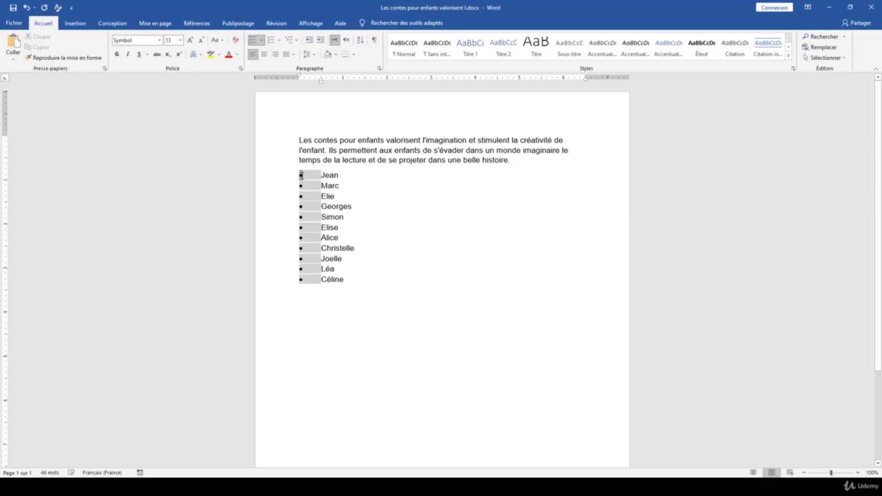
right_click(302, 175)
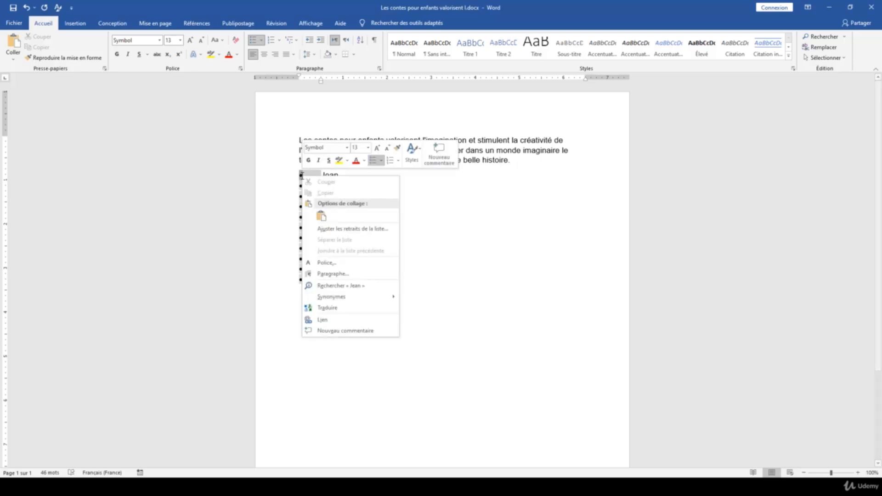
click(334, 229)
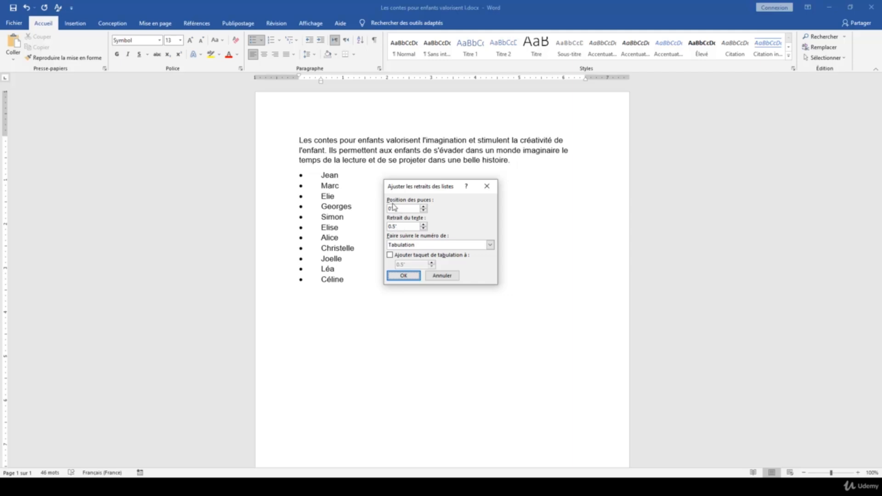
click(423, 228)
click(412, 276)
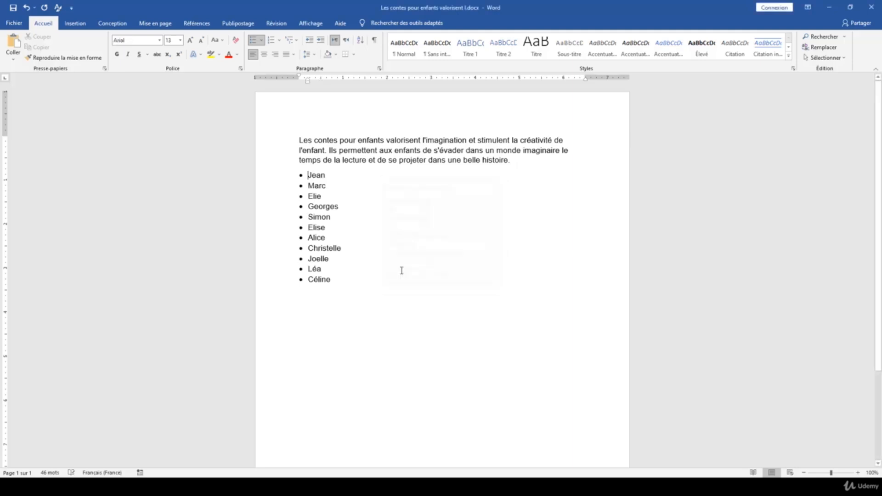
Set the bullets in the list to be followed by nothing (Rien) in the list indent settings.
click(301, 174)
right_click(301, 175)
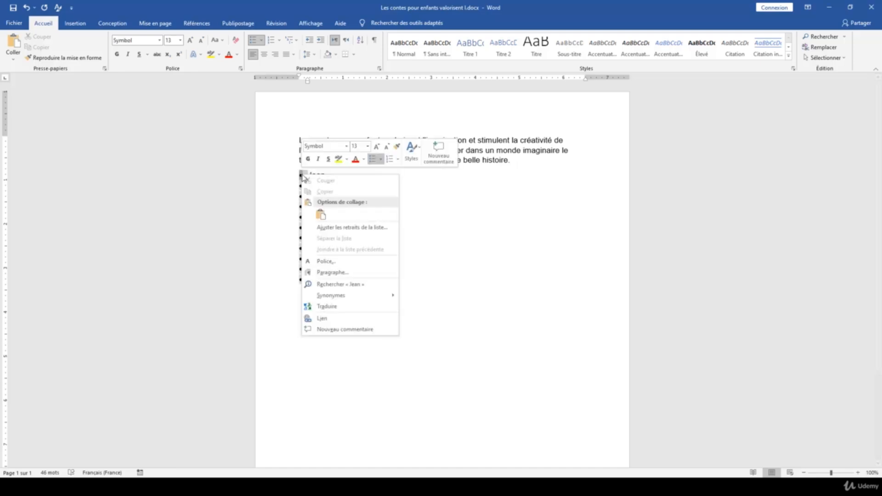
click(340, 228)
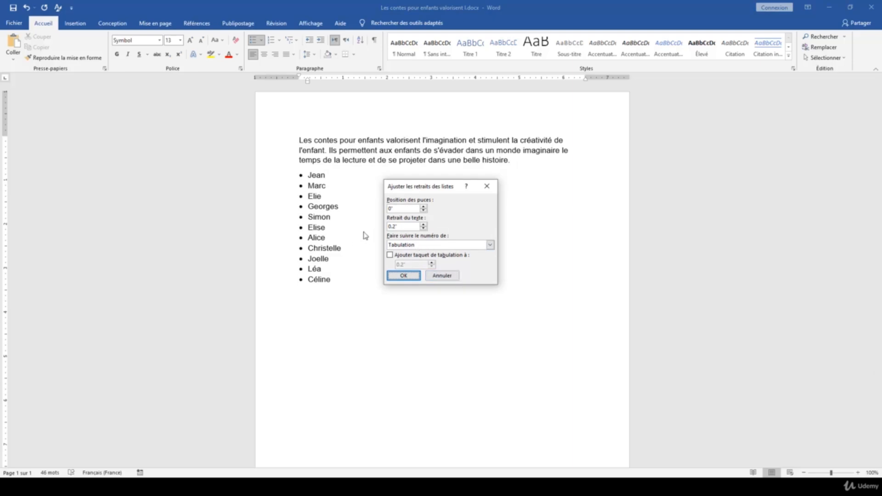
click(433, 247)
click(427, 259)
click(435, 246)
click(423, 265)
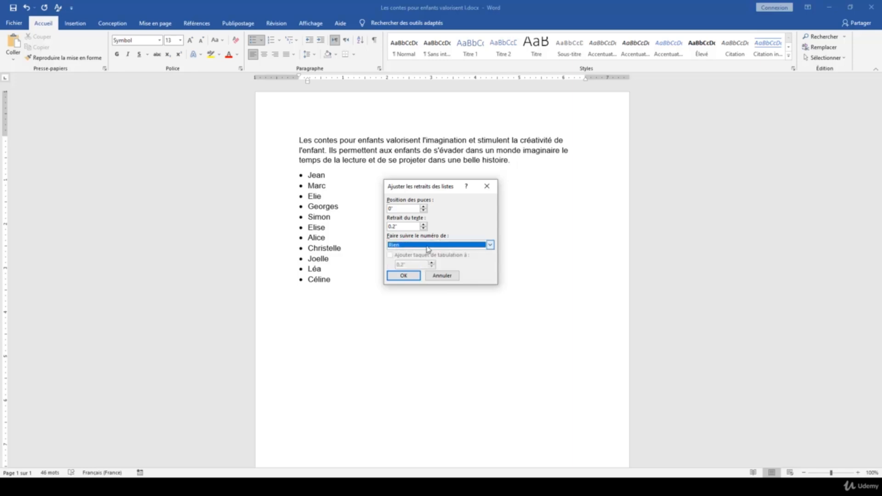
click(428, 247)
click(422, 266)
click(411, 275)
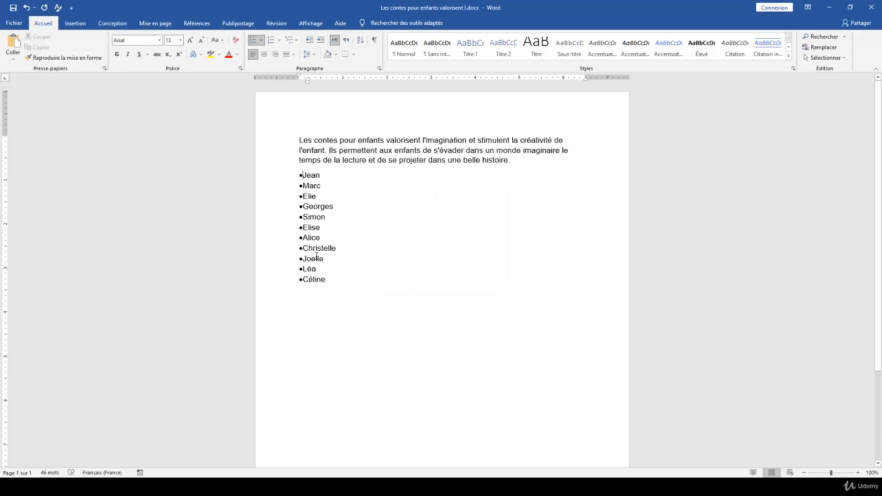
Change the separator that follows the list's bullets to a space (Espace).
click(301, 175)
right_click(301, 176)
click(352, 229)
click(419, 245)
click(417, 254)
click(403, 275)
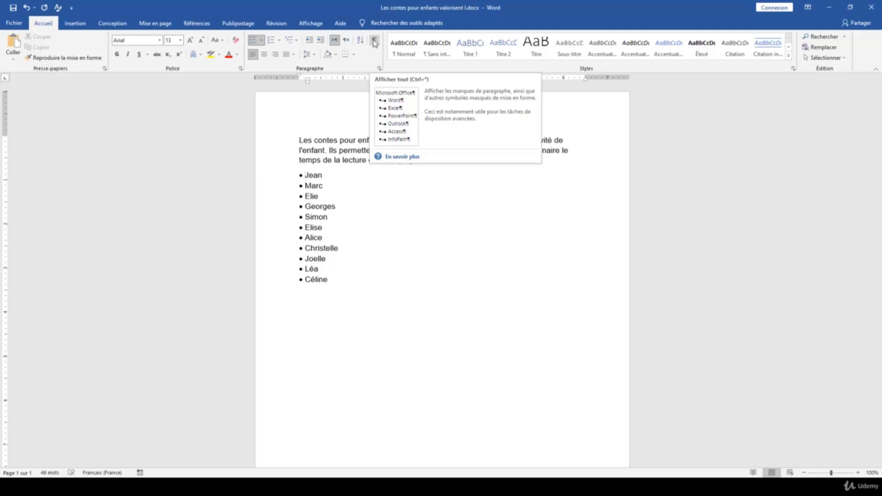
Show the formatting marks and select the paragraph mark at the end of the introductory paragraph.
click(375, 43)
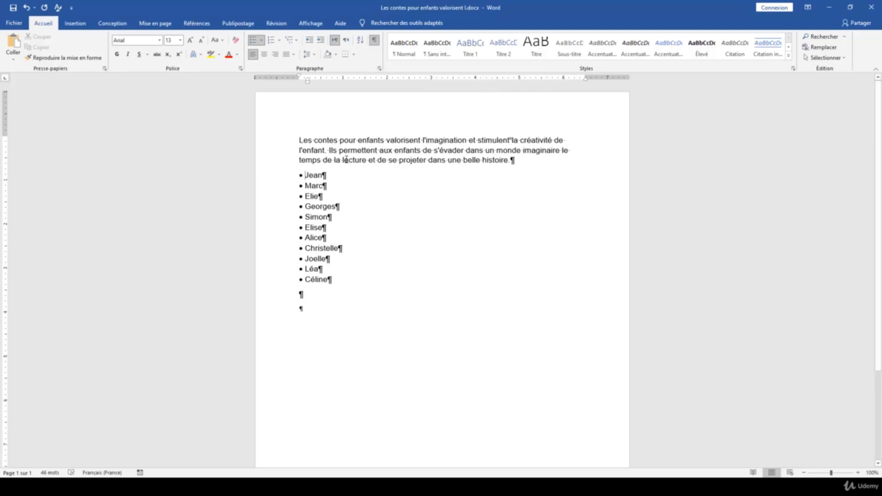
double_click(513, 161)
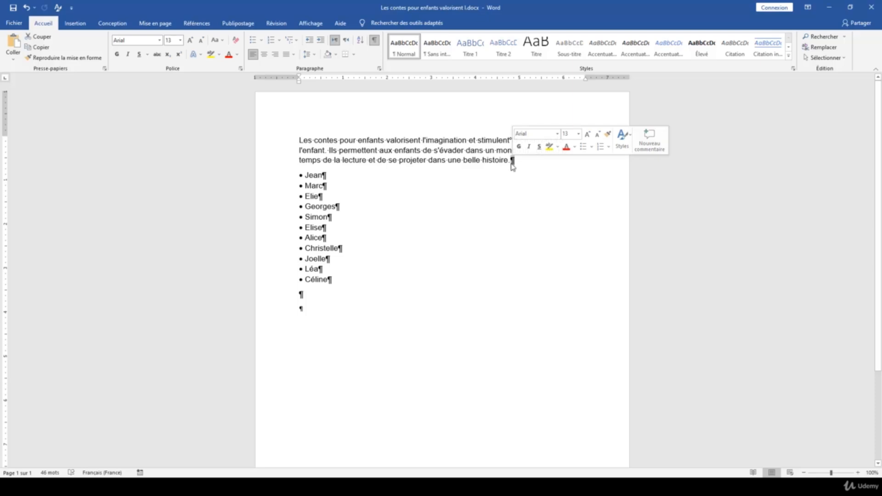
Make the list's bullets followed by a tab (Tabulation) and add a tab stop at 0.4".
click(301, 175)
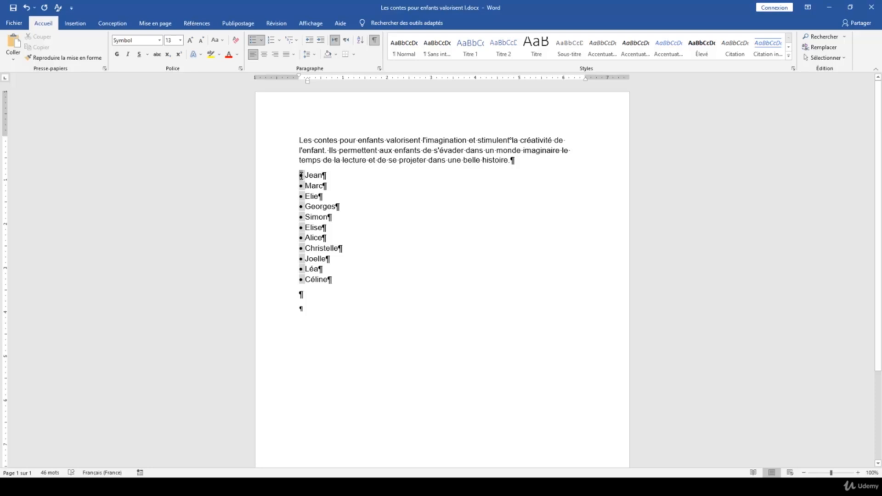
right_click(301, 175)
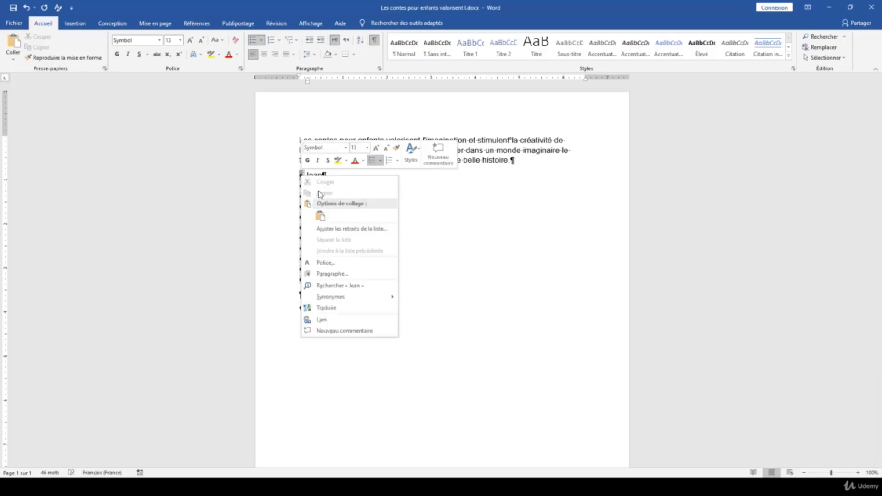
click(334, 229)
click(489, 246)
click(475, 254)
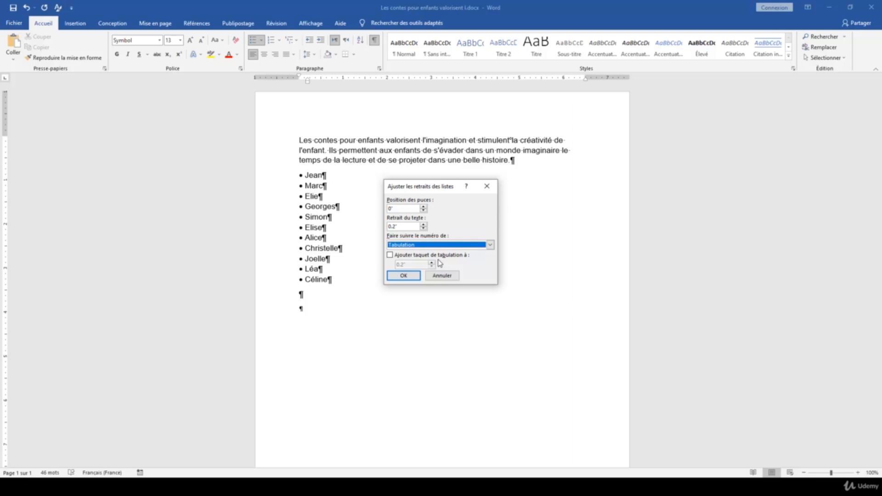
click(6, 79)
click(6, 79)
click(390, 255)
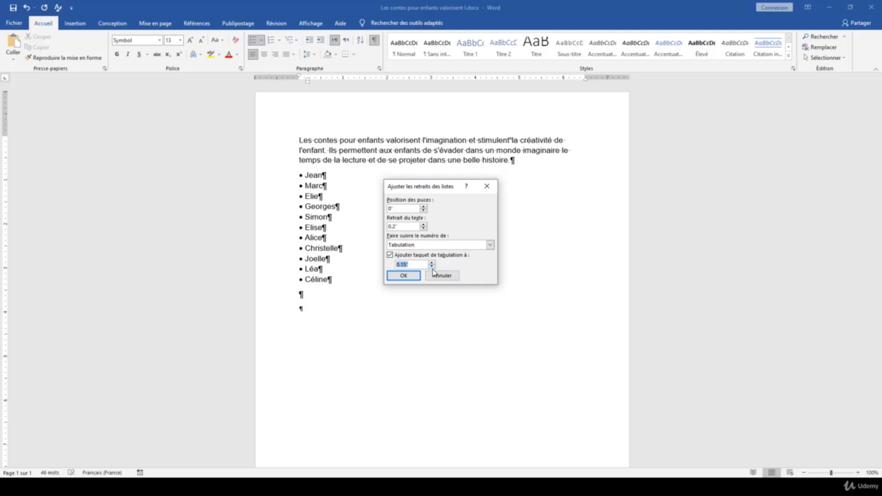
click(432, 266)
click(403, 276)
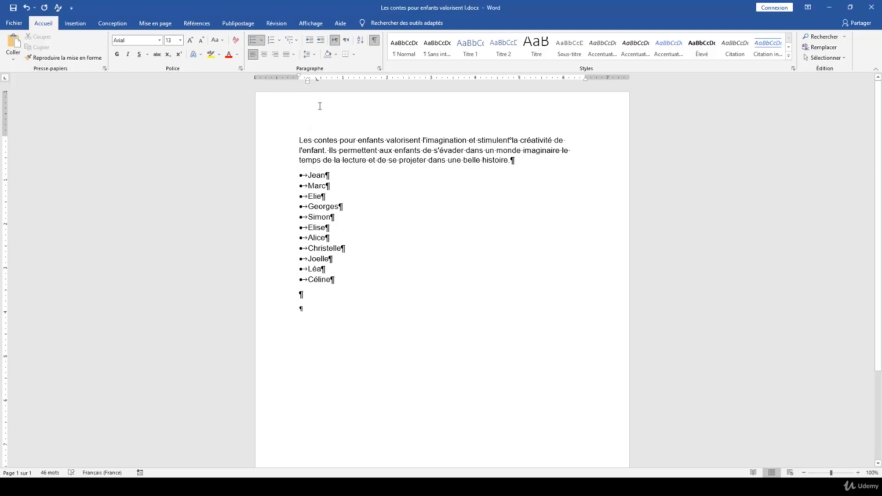
Increase the bulleted list's text indent to 0.7" in the list indent settings.
click(301, 174)
right_click(302, 175)
click(340, 227)
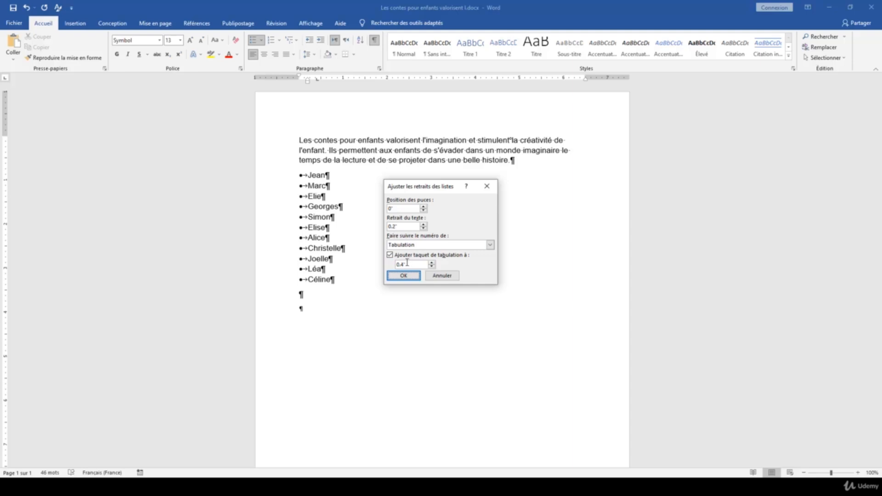
click(423, 225)
click(423, 224)
click(423, 225)
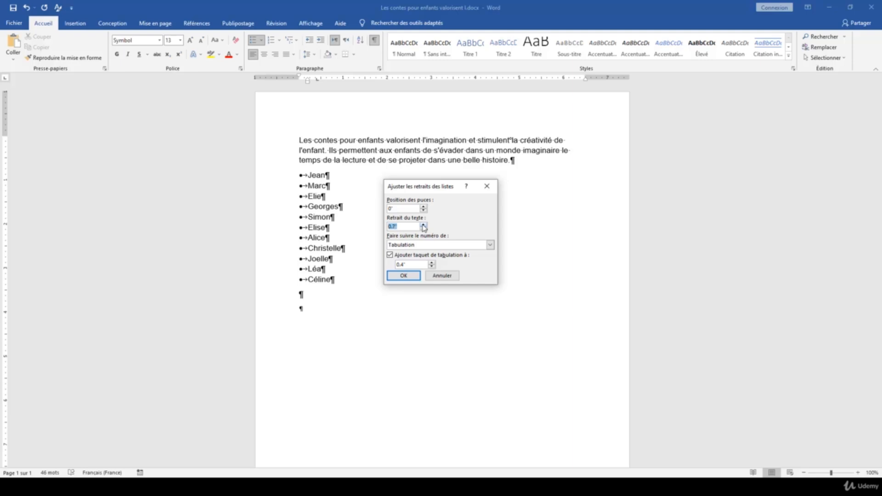
click(412, 277)
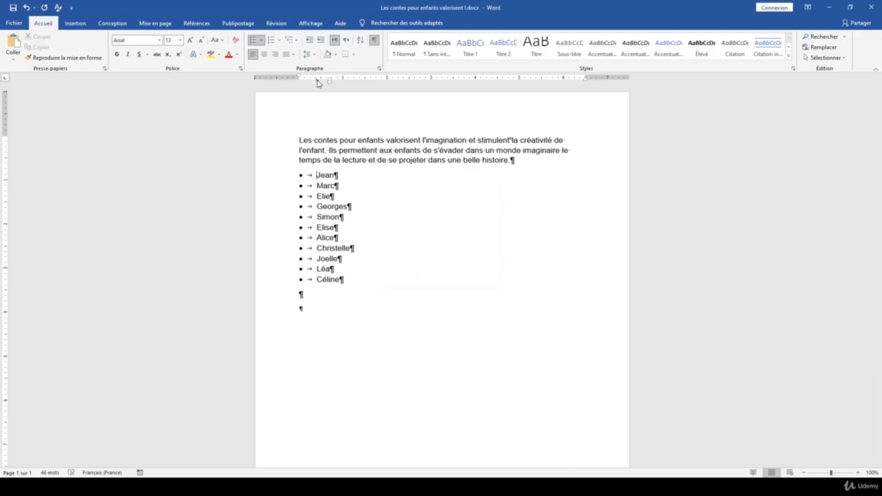
Check how the list text aligns with the tab stop on the ruler, and hide the formatting marks.
drag(318, 82, 318, 83)
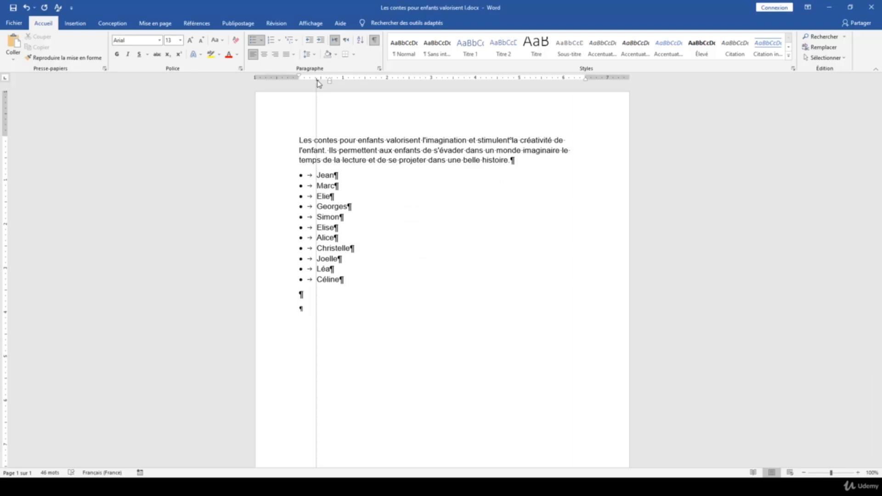
drag(318, 84, 318, 83)
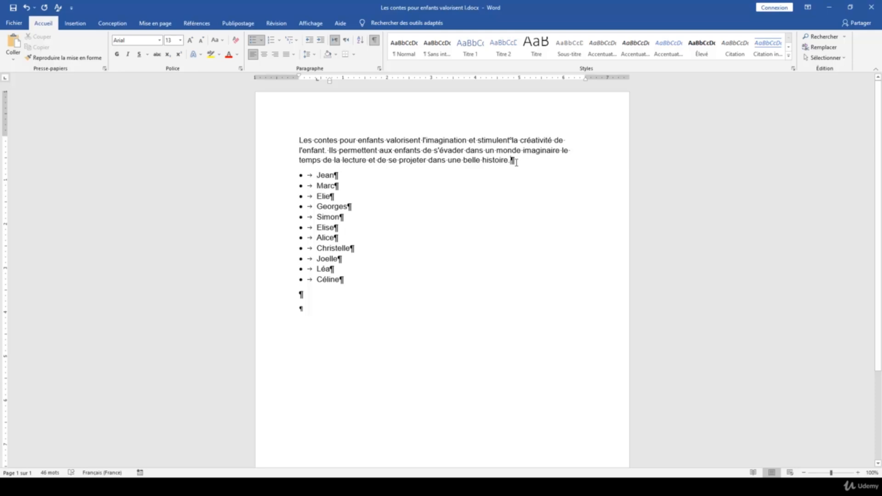
click(376, 42)
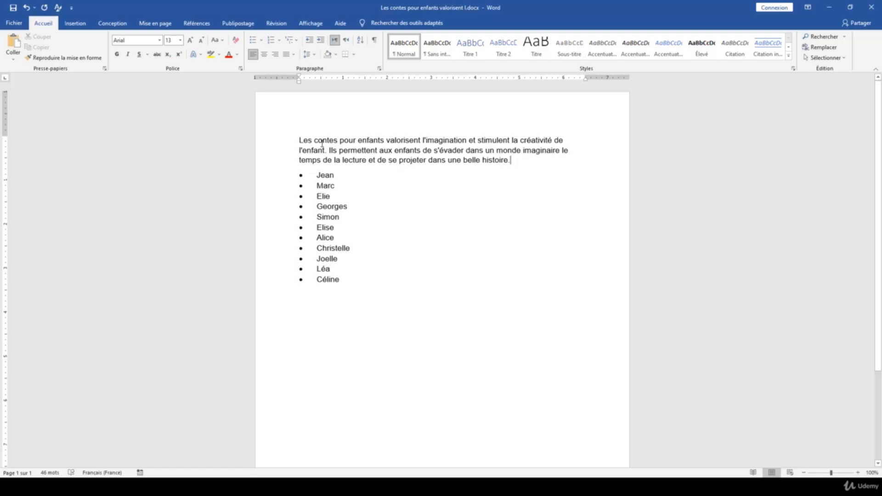
Reopen the bulleted list's indent settings and review the follow-number choices, keeping Tabulation selected.
click(302, 197)
right_click(301, 185)
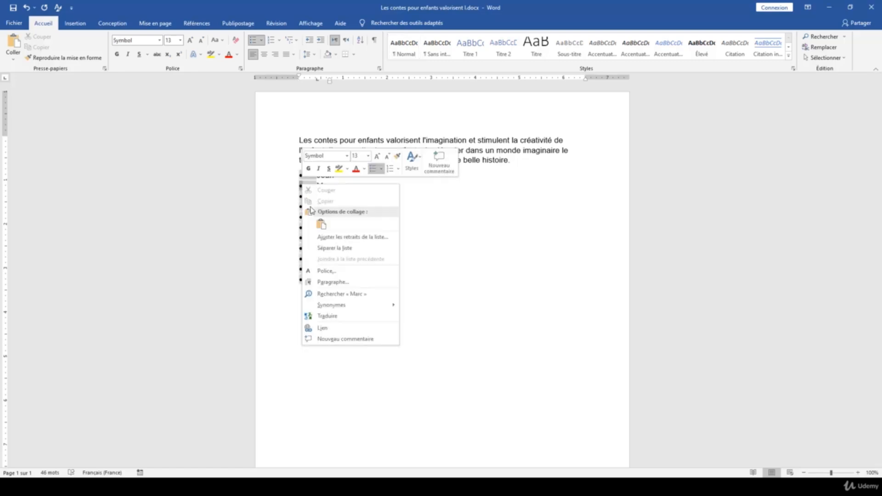
click(352, 237)
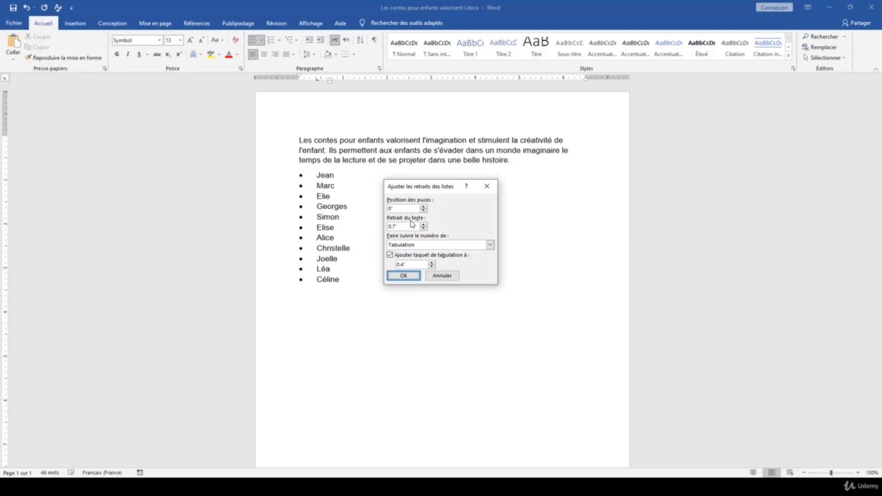
click(421, 245)
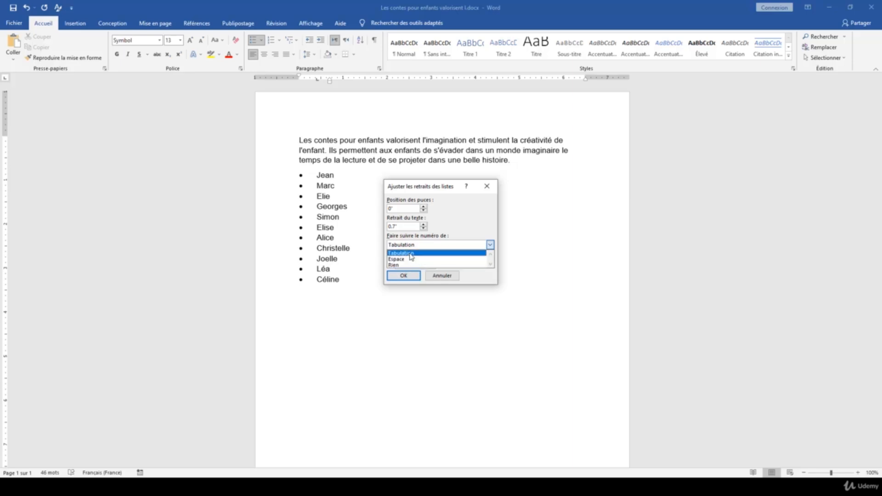
click(411, 254)
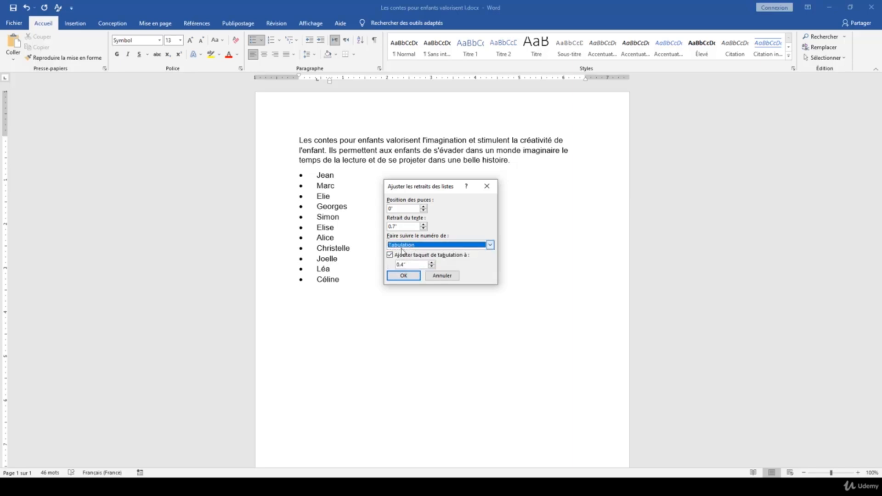